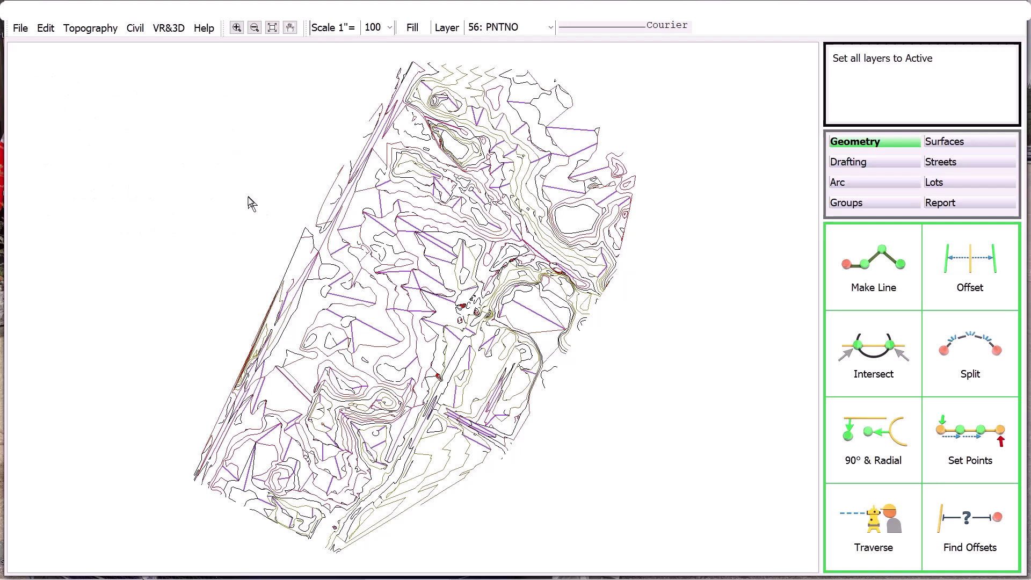
Restore all layers to their previous status and set the minor contour interval to 0.0 in the contour setup.
{"action": "key", "text": "p"}
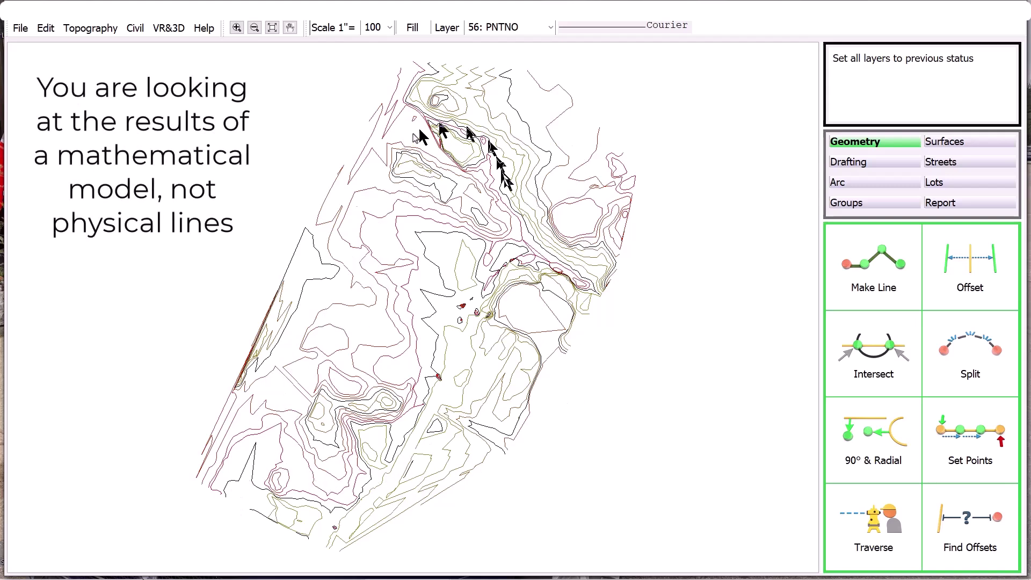
{"action": "left_click", "coordinate": [93, 29]}
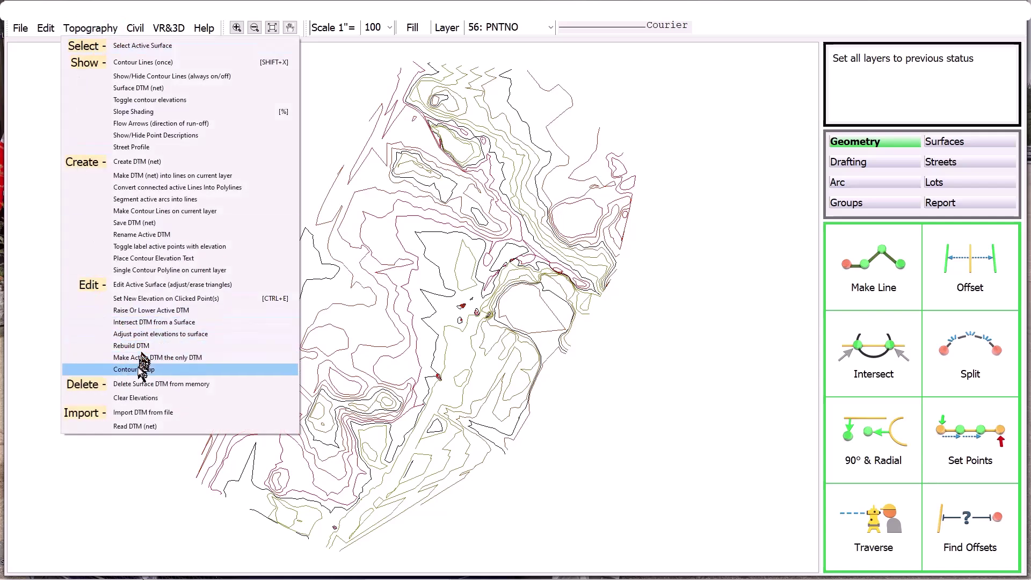
{"action": "left_click", "coordinate": [141, 369]}
{"action": "double_click", "coordinate": [344, 255]}
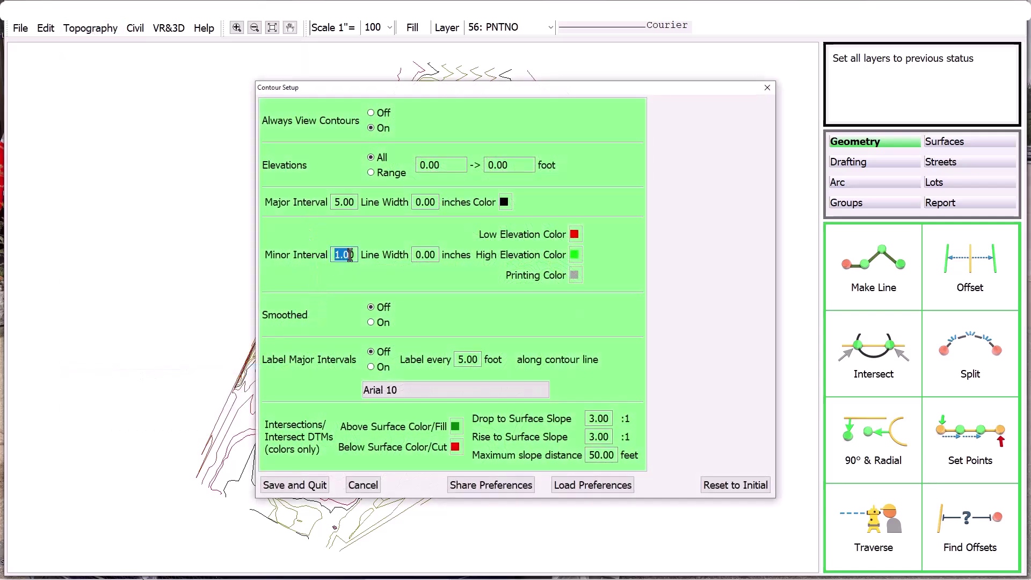
{"action": "type", "text": "0.0"}
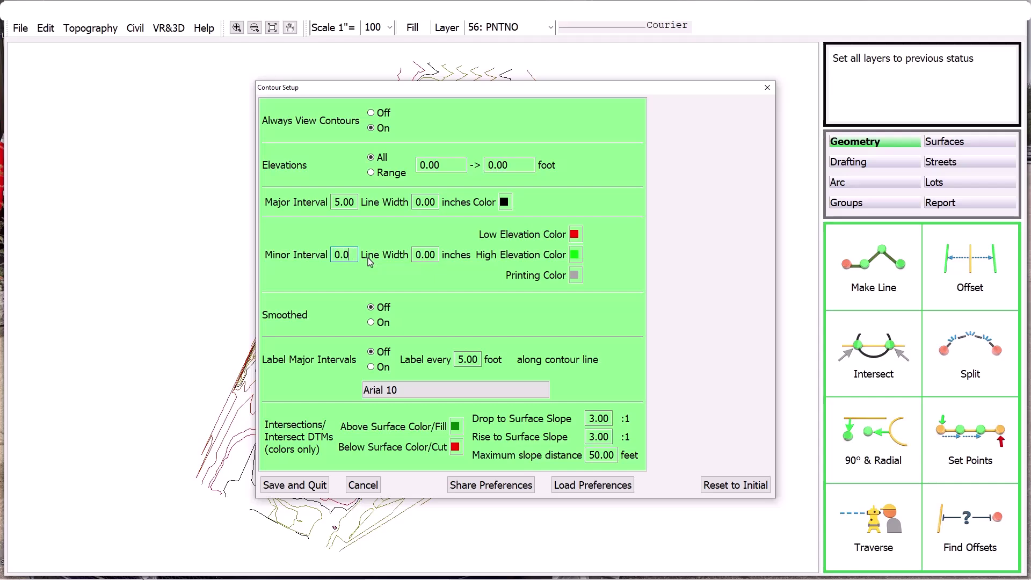
{"action": "left_click", "coordinate": [273, 487]}
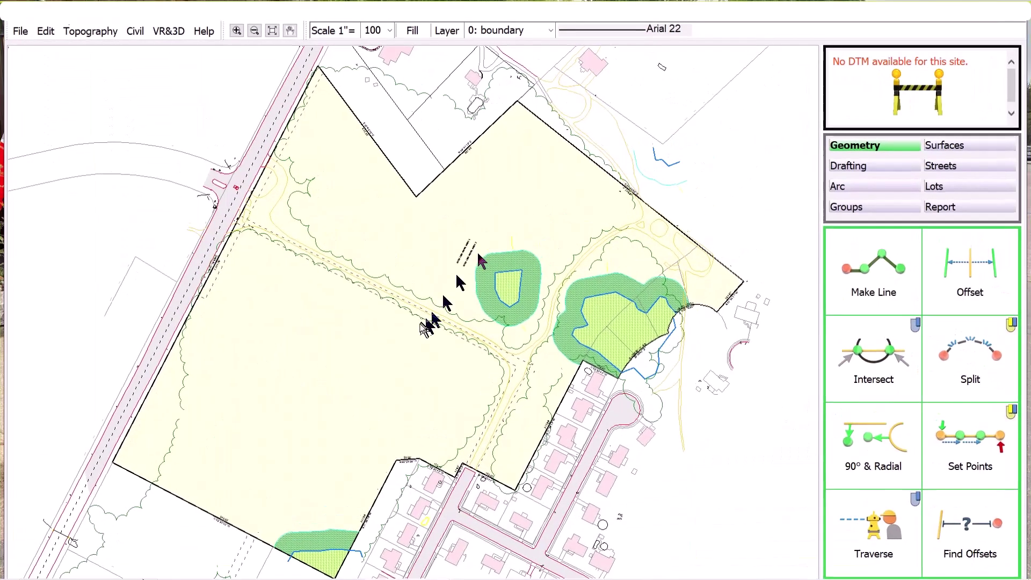
Import the surface DTM from the file TopoC_DTM into the boundary site plan.
{"action": "left_click", "coordinate": [86, 28]}
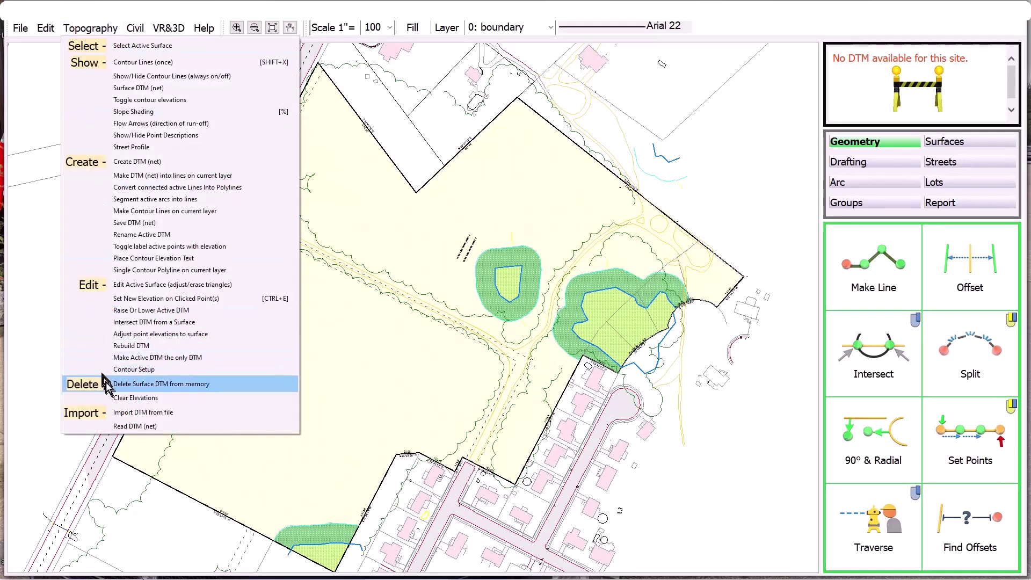
{"action": "left_click", "coordinate": [114, 412]}
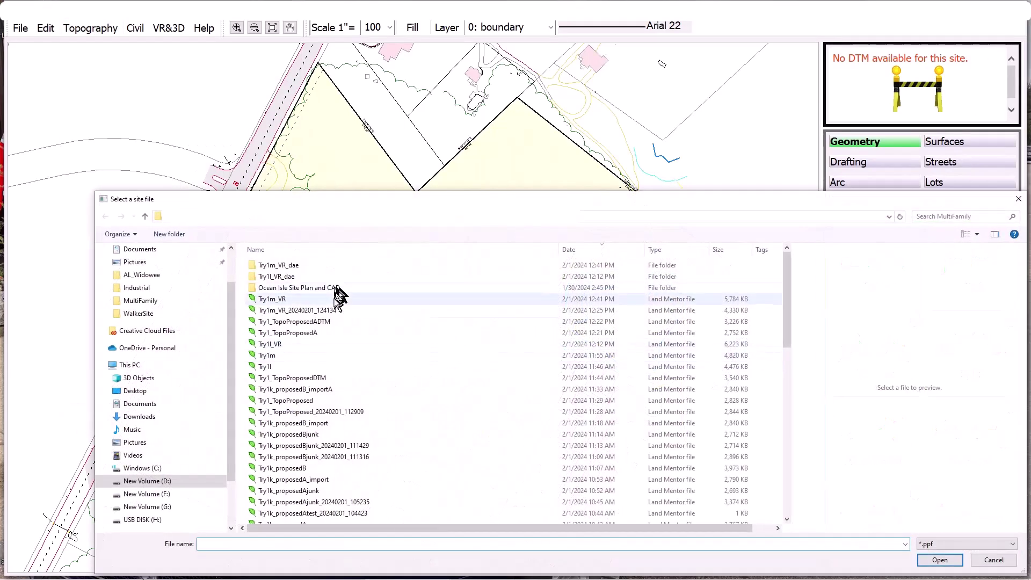
{"action": "scroll", "coordinate": [341, 387], "scroll_direction": "down", "scroll_amount": 8}
{"action": "scroll", "coordinate": [342, 461], "scroll_direction": "down", "scroll_amount": 5}
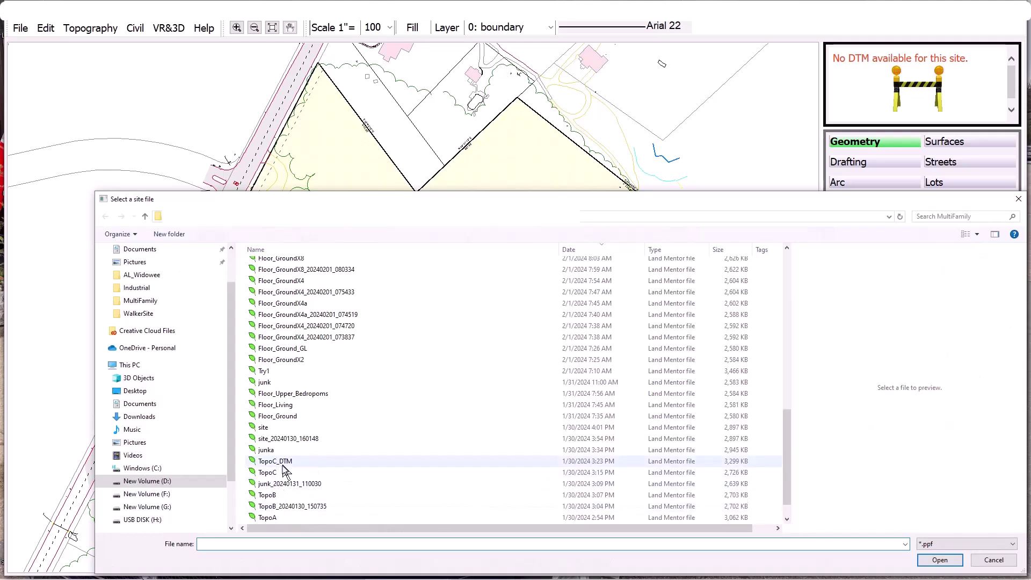
{"action": "double_click", "coordinate": [283, 469]}
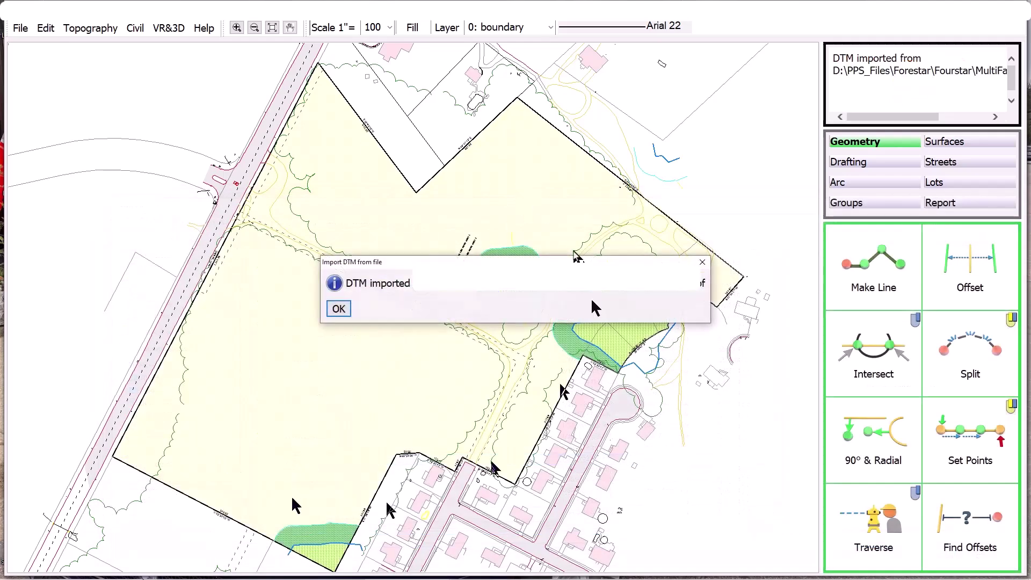
{"action": "left_click", "coordinate": [340, 307]}
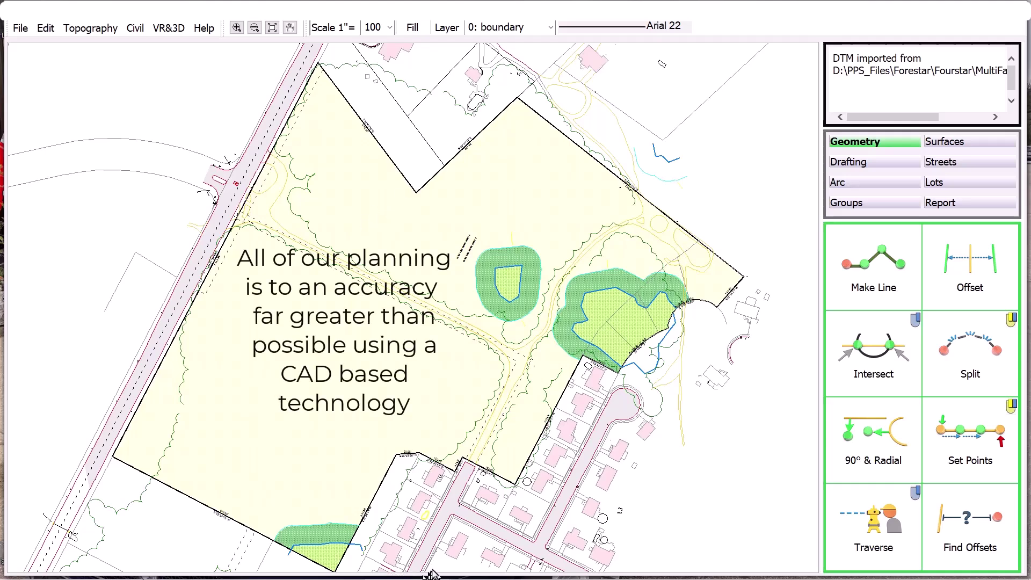
Switch to the window with the earlier CAD plan and enlarge the area with the townhouse rows.
{"action": "key", "text": "super+Tab"}
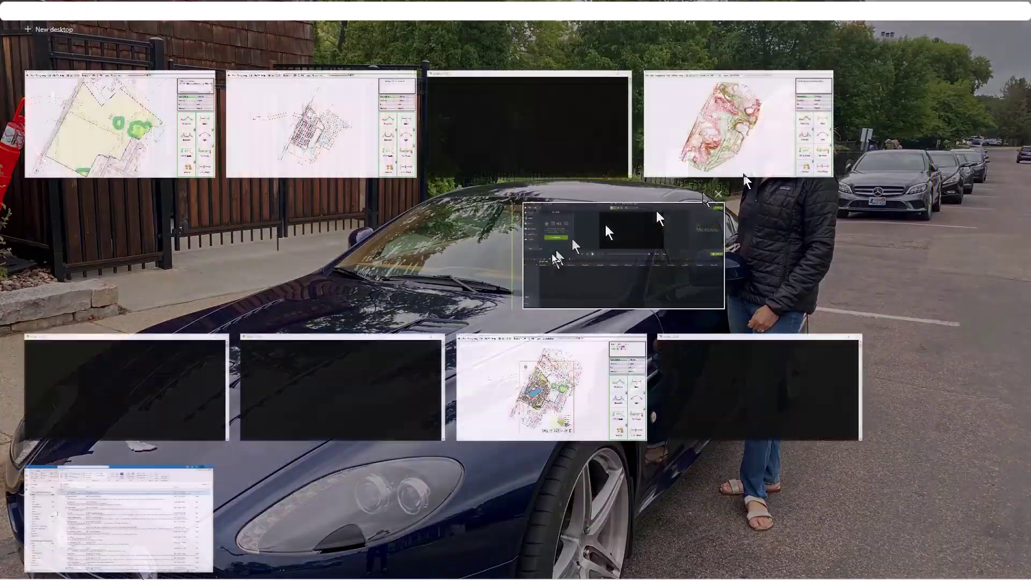
{"action": "left_click", "coordinate": [325, 165]}
{"action": "left_click_drag", "start_coordinate": [356, 433], "coordinate": [561, 170]}
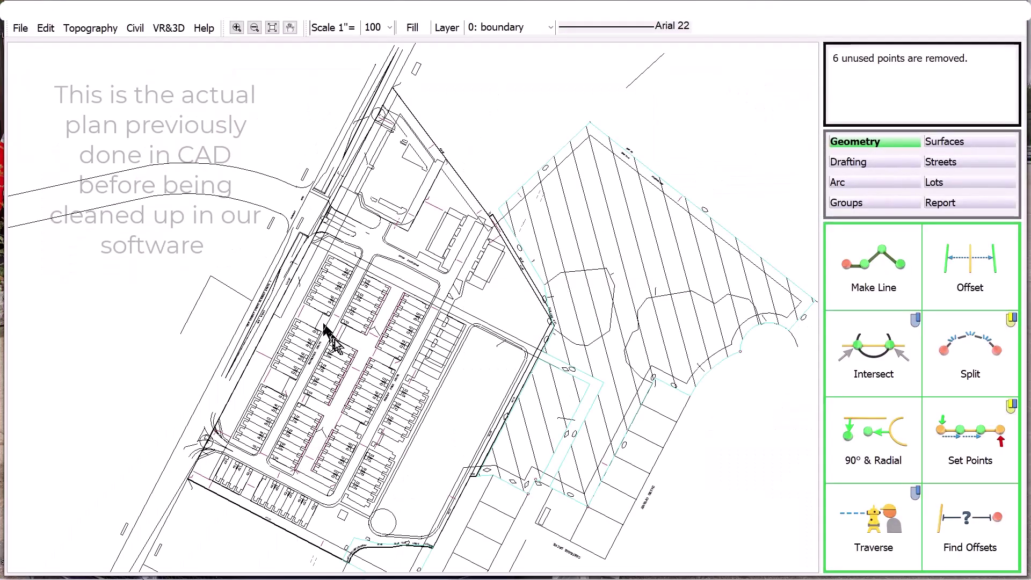
{"action": "left_click_drag", "start_coordinate": [203, 525], "coordinate": [498, 251]}
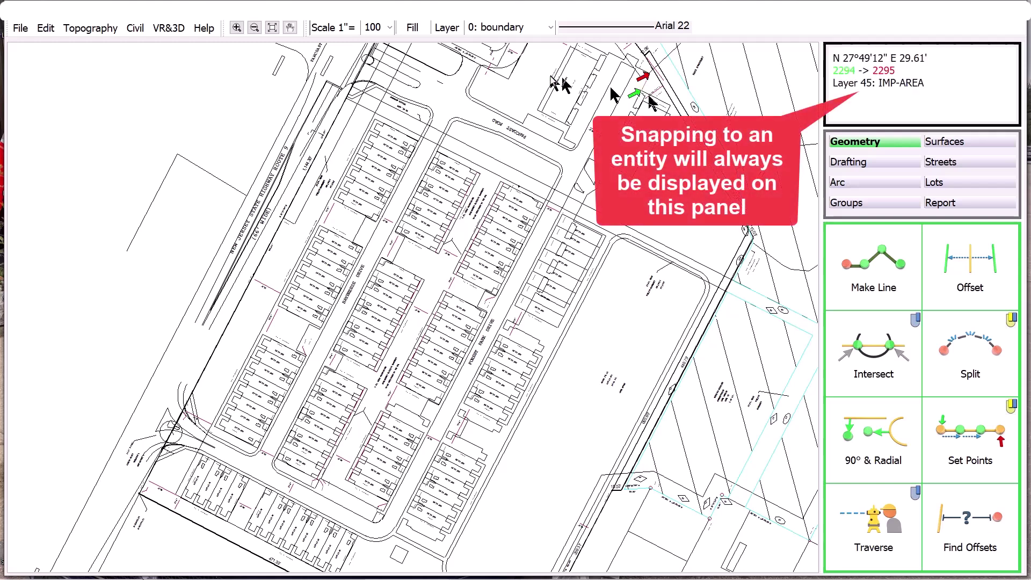
{"action": "left_click", "coordinate": [486, 29]}
{"action": "type", "text": "14"}
{"action": "key", "text": "Return"}
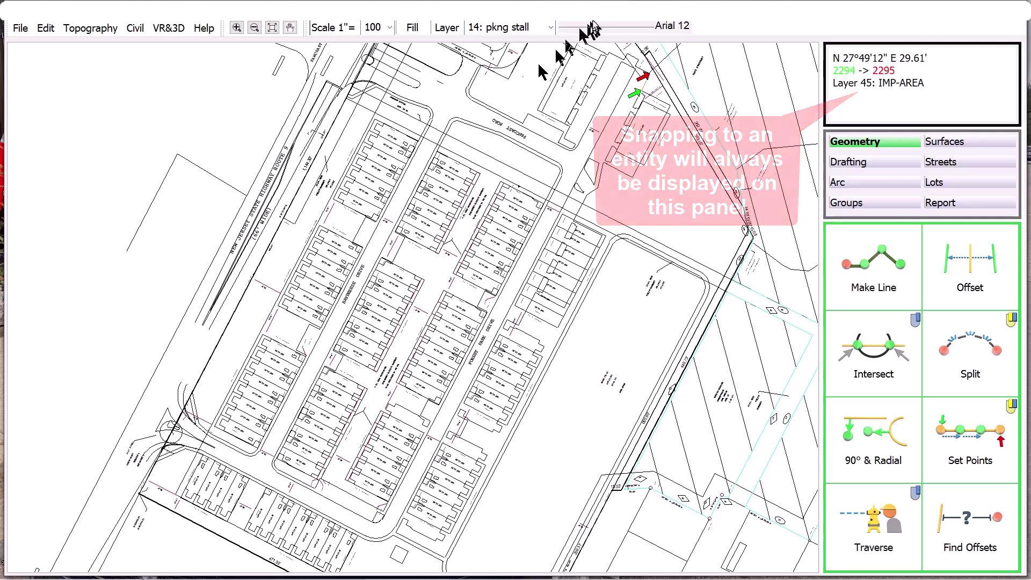
{"action": "left_click", "coordinate": [591, 27]}
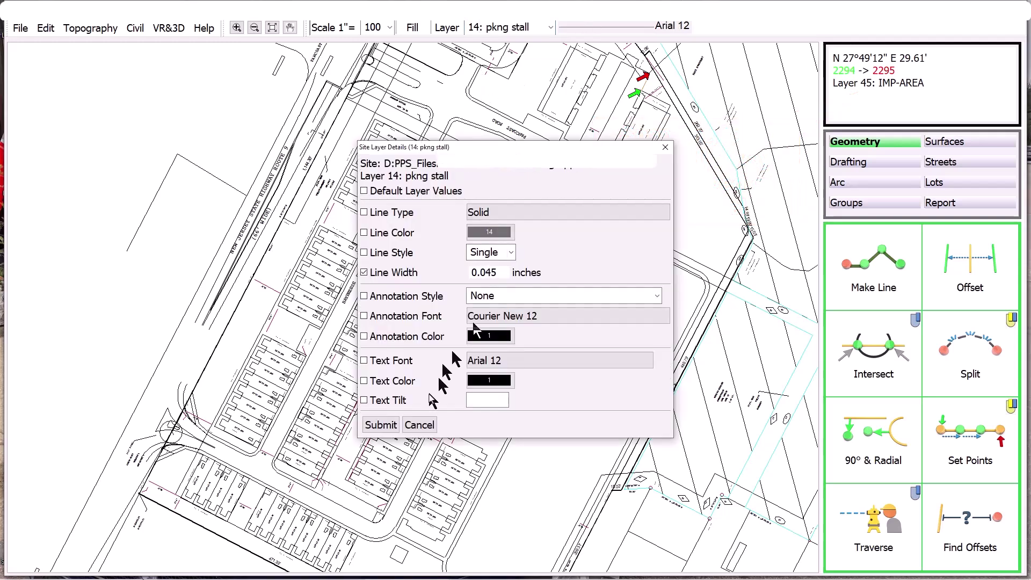
{"action": "left_click", "coordinate": [381, 425]}
Increase the line width of layer 45: IMP-AREA so its outlines are drawn thick on the CAD plan.
{"action": "double_click", "coordinate": [498, 256]}
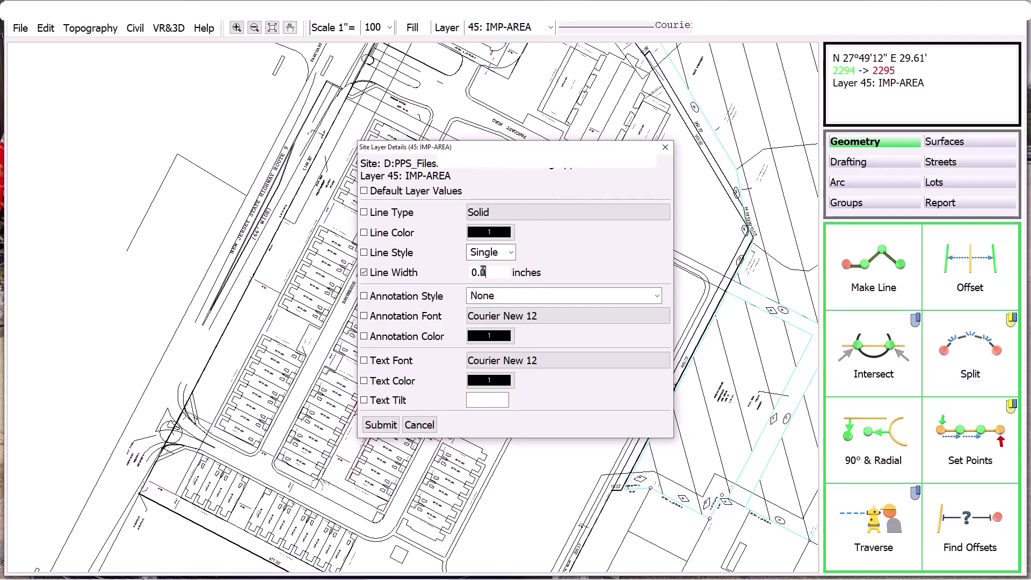
{"action": "left_click", "coordinate": [381, 425]}
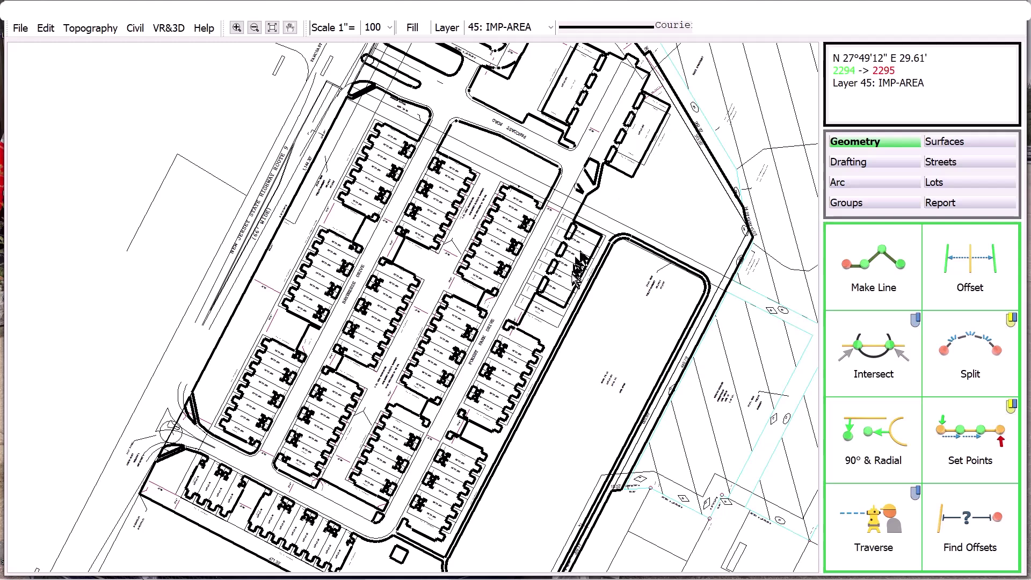
{"action": "middle_click", "coordinate": [511, 176]}
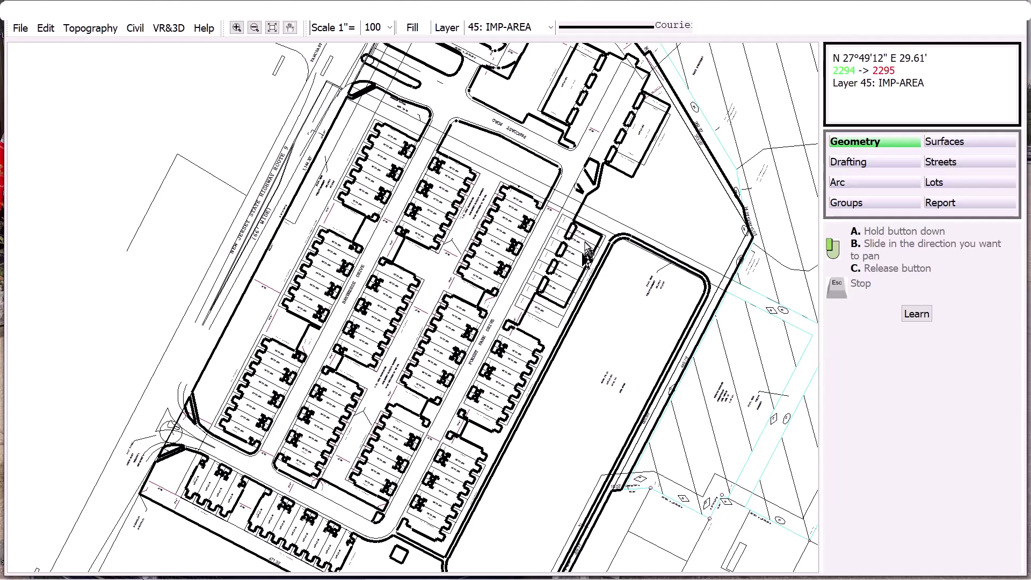
{"action": "left_click_drag", "start_coordinate": [547, 319], "coordinate": [572, 253]}
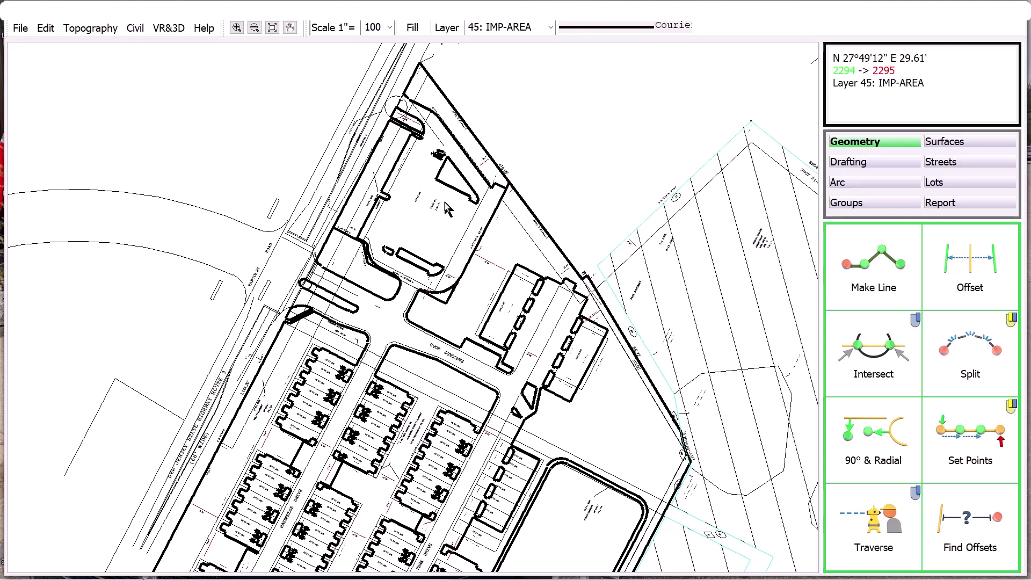
{"action": "middle_click_drag", "start_coordinate": [422, 401], "coordinate": [478, 256]}
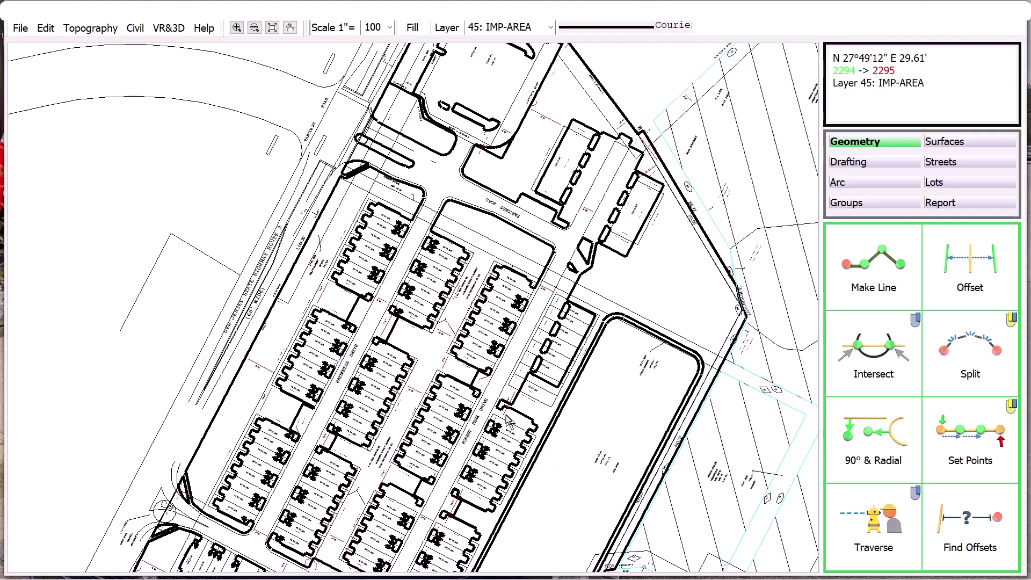
Switch to the proposed plan with the ponds and curved street and query the area of the whole site.
{"action": "key", "text": "super+Tab"}
{"action": "left_click", "coordinate": [365, 403]}
{"action": "left_click_drag", "start_coordinate": [329, 433], "coordinate": [529, 175]}
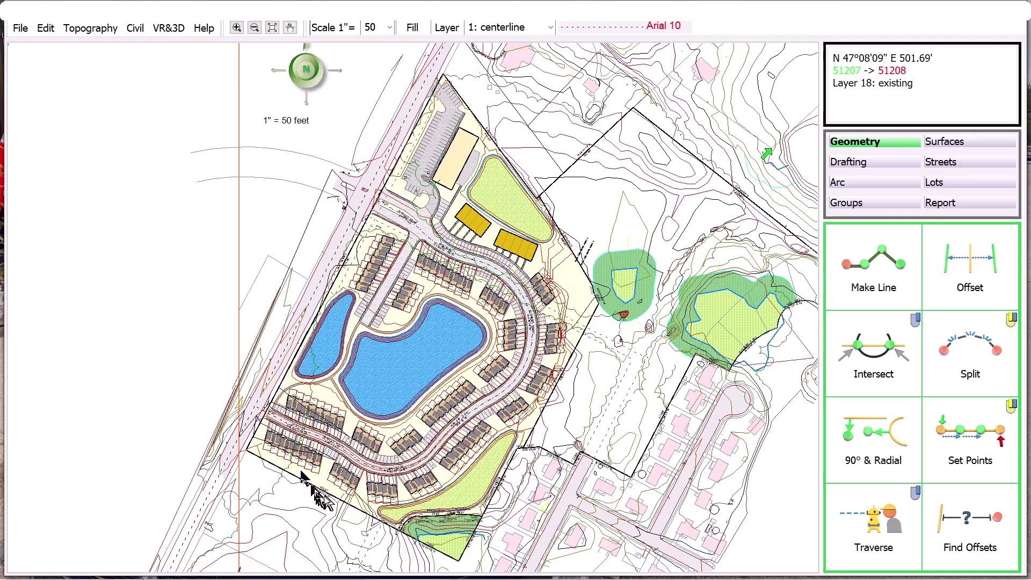
{"action": "left_click", "coordinate": [949, 204]}
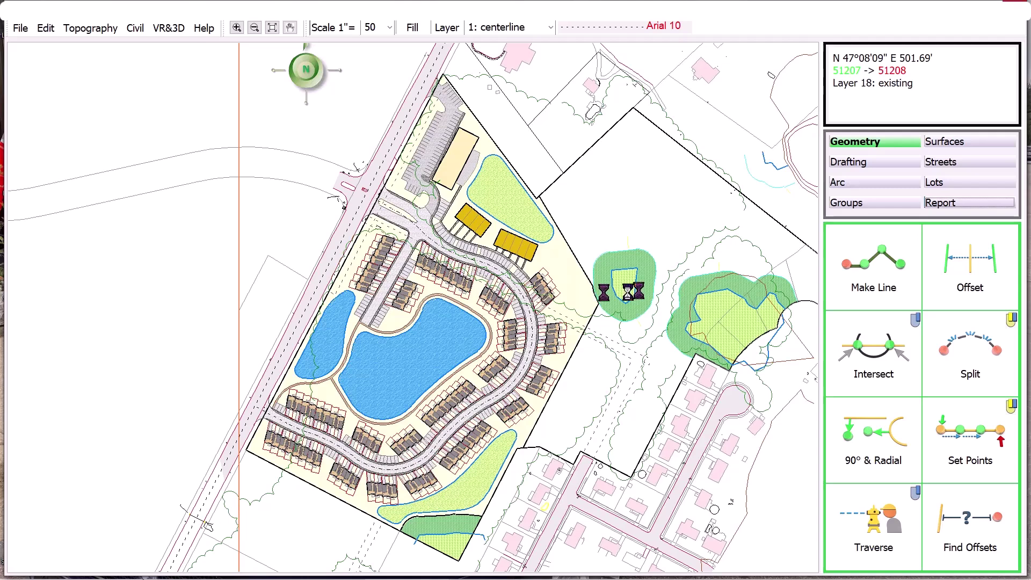
{"action": "left_click", "coordinate": [959, 203]}
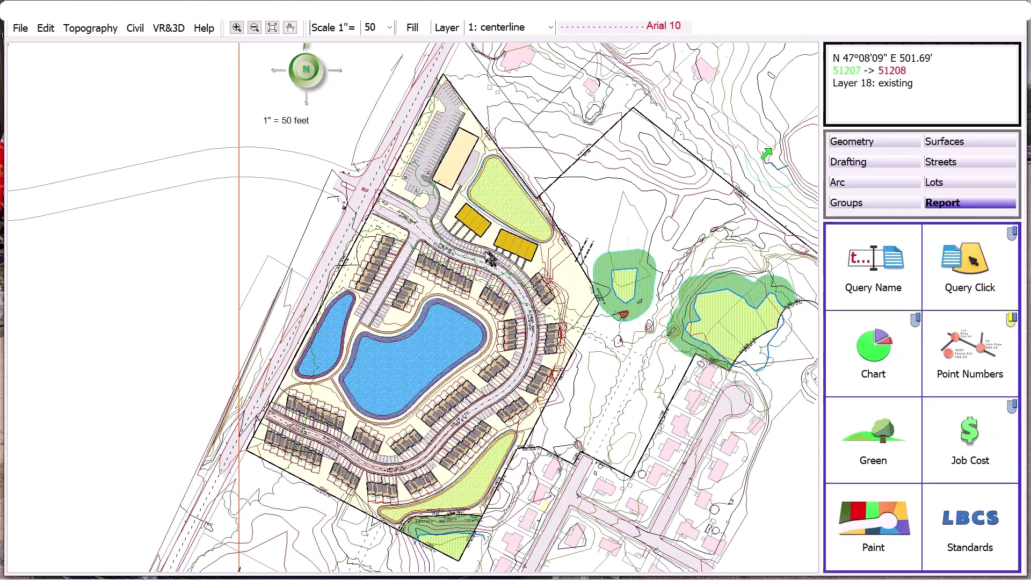
{"action": "left_click", "coordinate": [956, 259]}
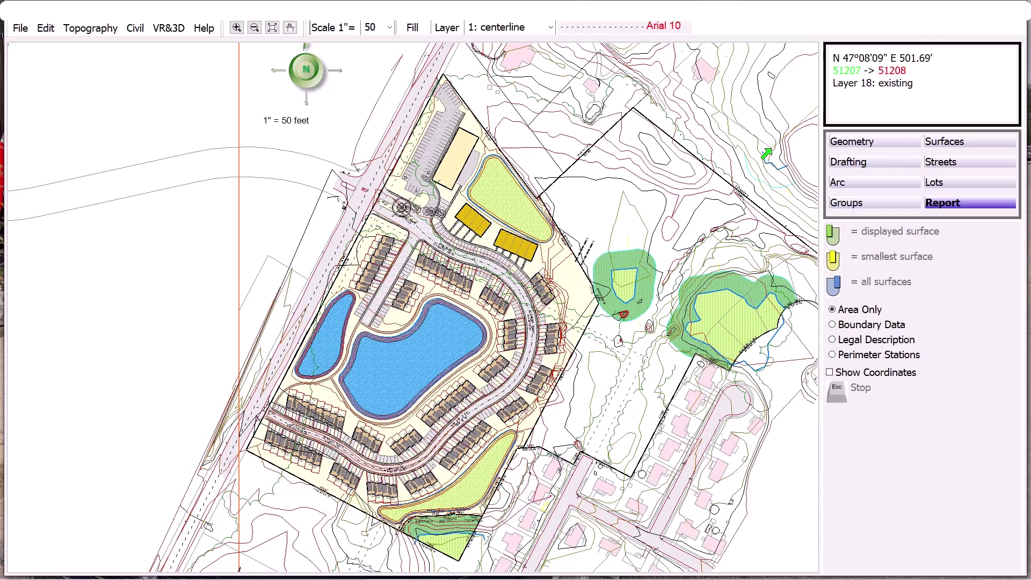
{"action": "left_click", "coordinate": [379, 228]}
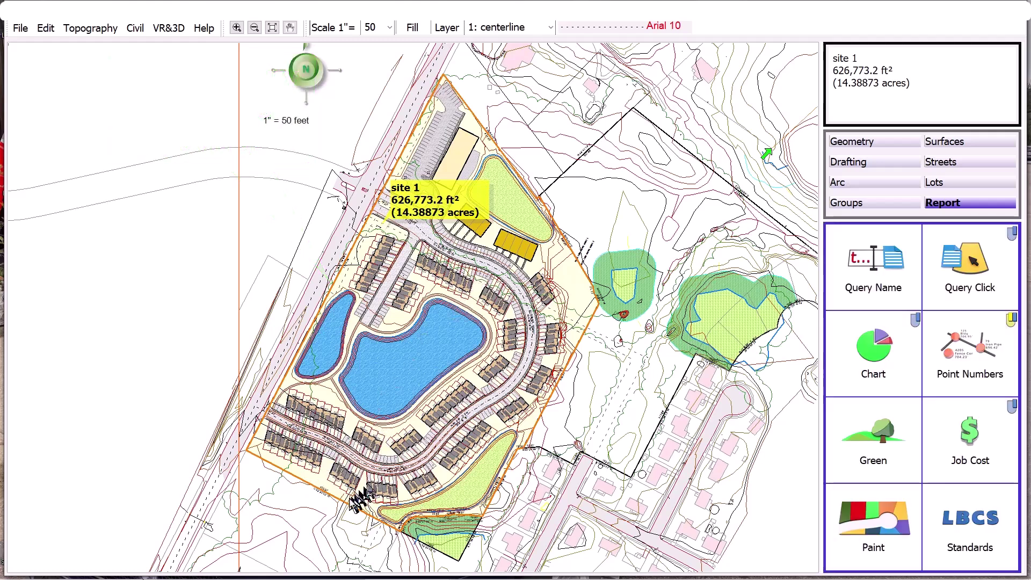
Query the areas of a driveway, living space, garage and deck at the four-unit townhome south of the curved street.
{"action": "left_click_drag", "start_coordinate": [388, 442], "coordinate": [336, 505]}
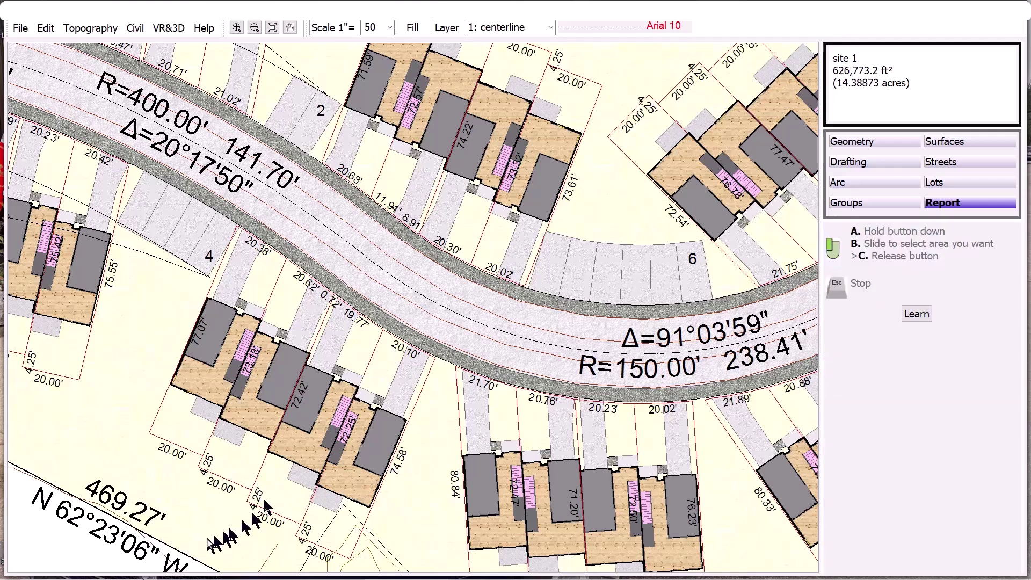
{"action": "left_click_drag", "start_coordinate": [135, 558], "coordinate": [467, 277]}
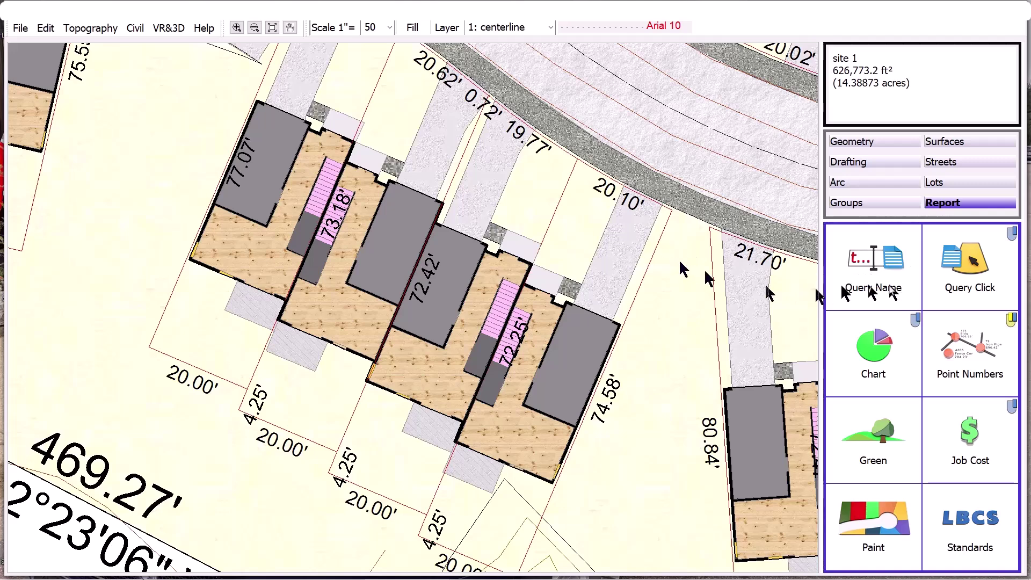
{"action": "left_click", "coordinate": [925, 286]}
{"action": "left_click", "coordinate": [613, 265]}
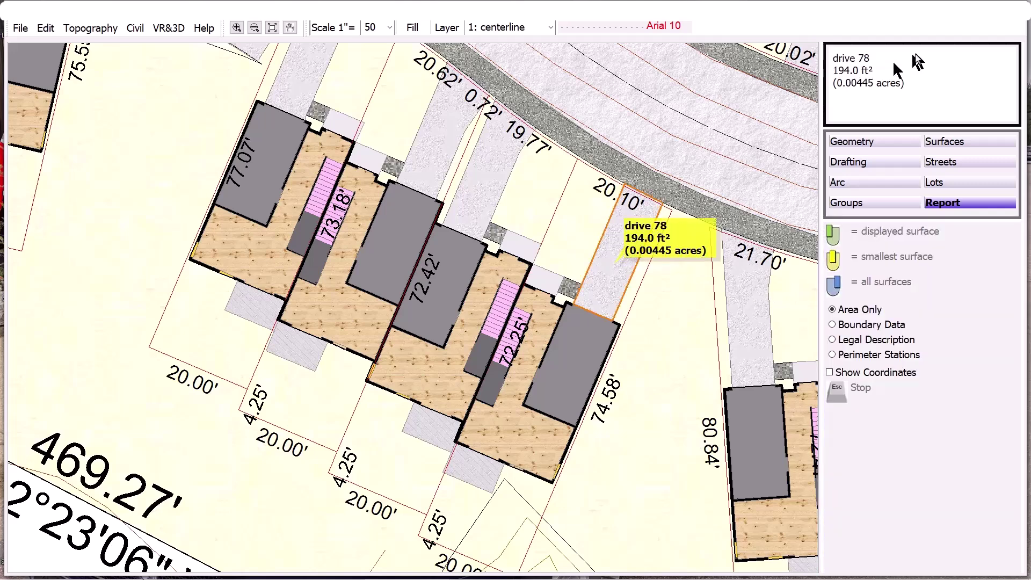
{"action": "left_click", "coordinate": [491, 274]}
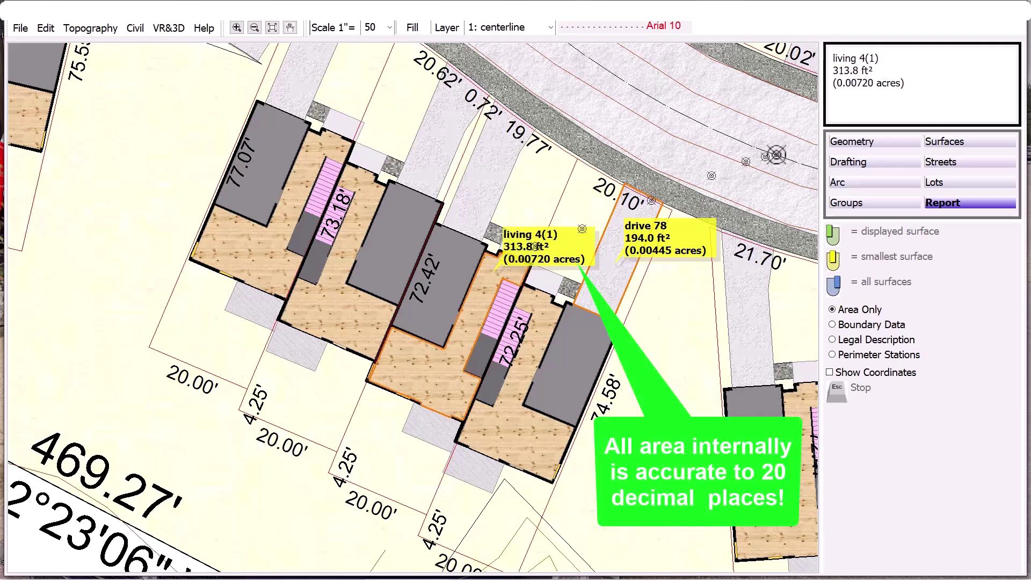
{"action": "left_click", "coordinate": [467, 266]}
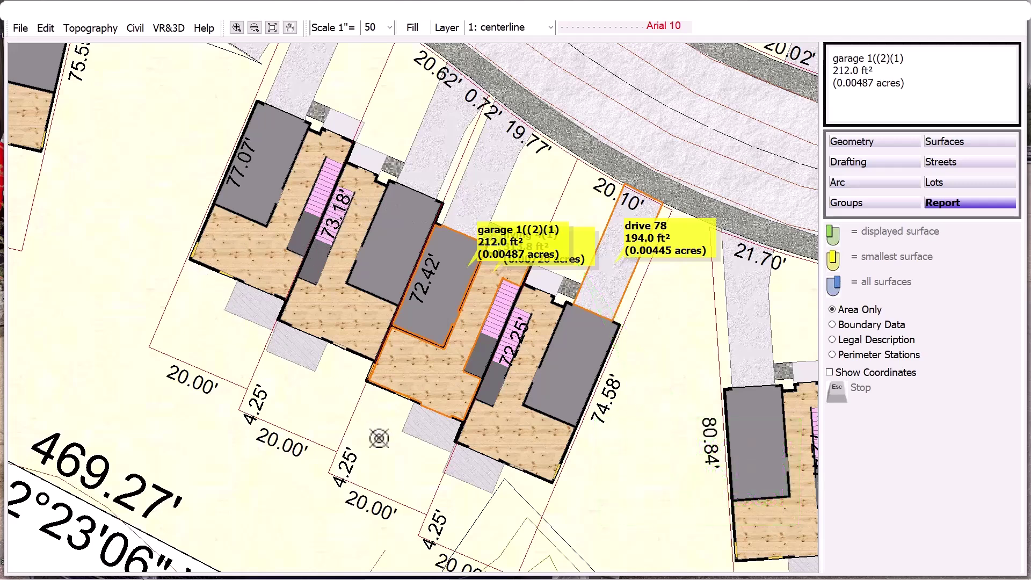
{"action": "left_click", "coordinate": [430, 437]}
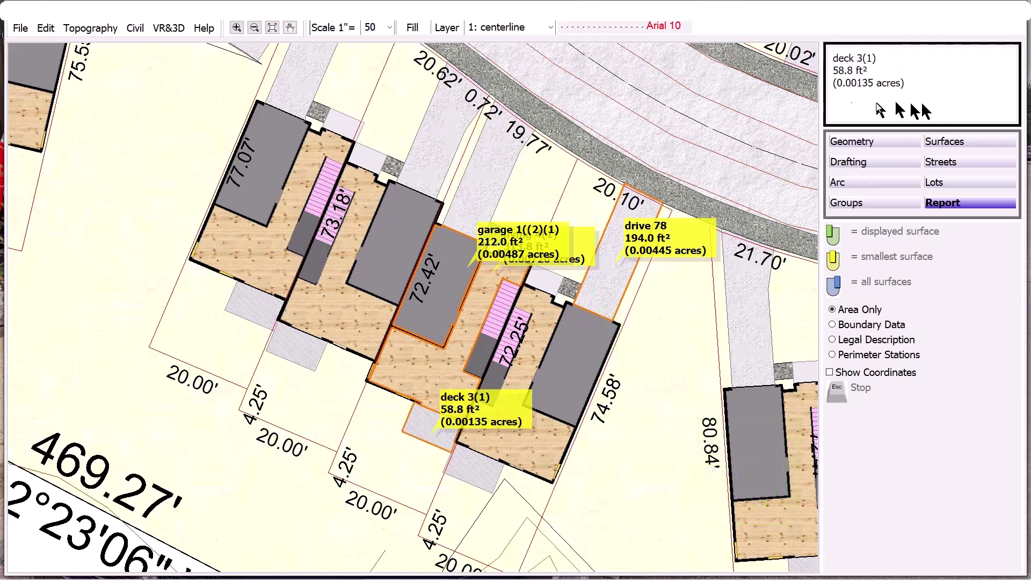
{"action": "key", "text": "Escape"}
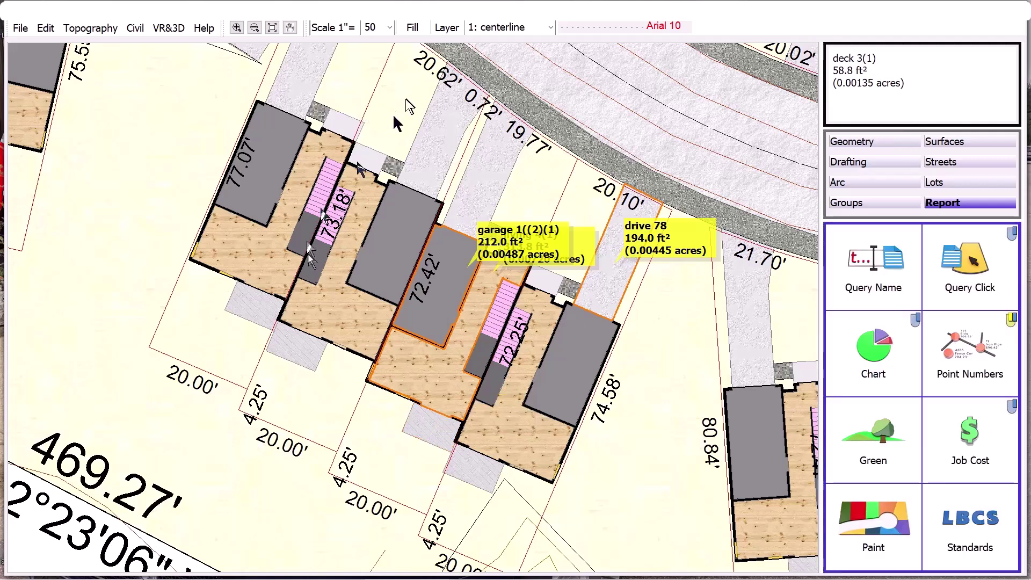
Generate the environmental density pie chart of the site's man-made impacts.
{"action": "left_click", "coordinate": [890, 351]}
{"action": "left_click", "coordinate": [845, 457]}
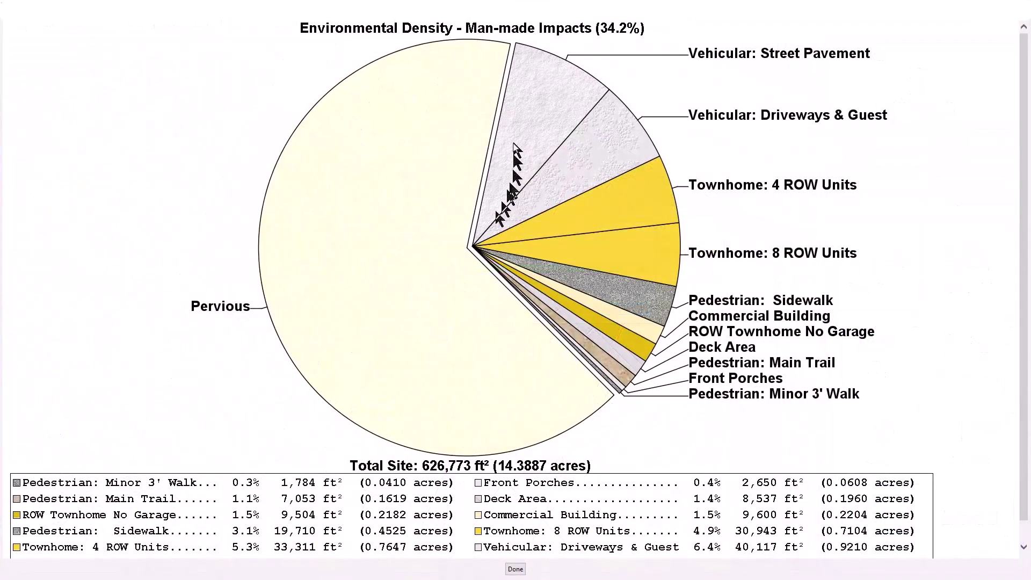